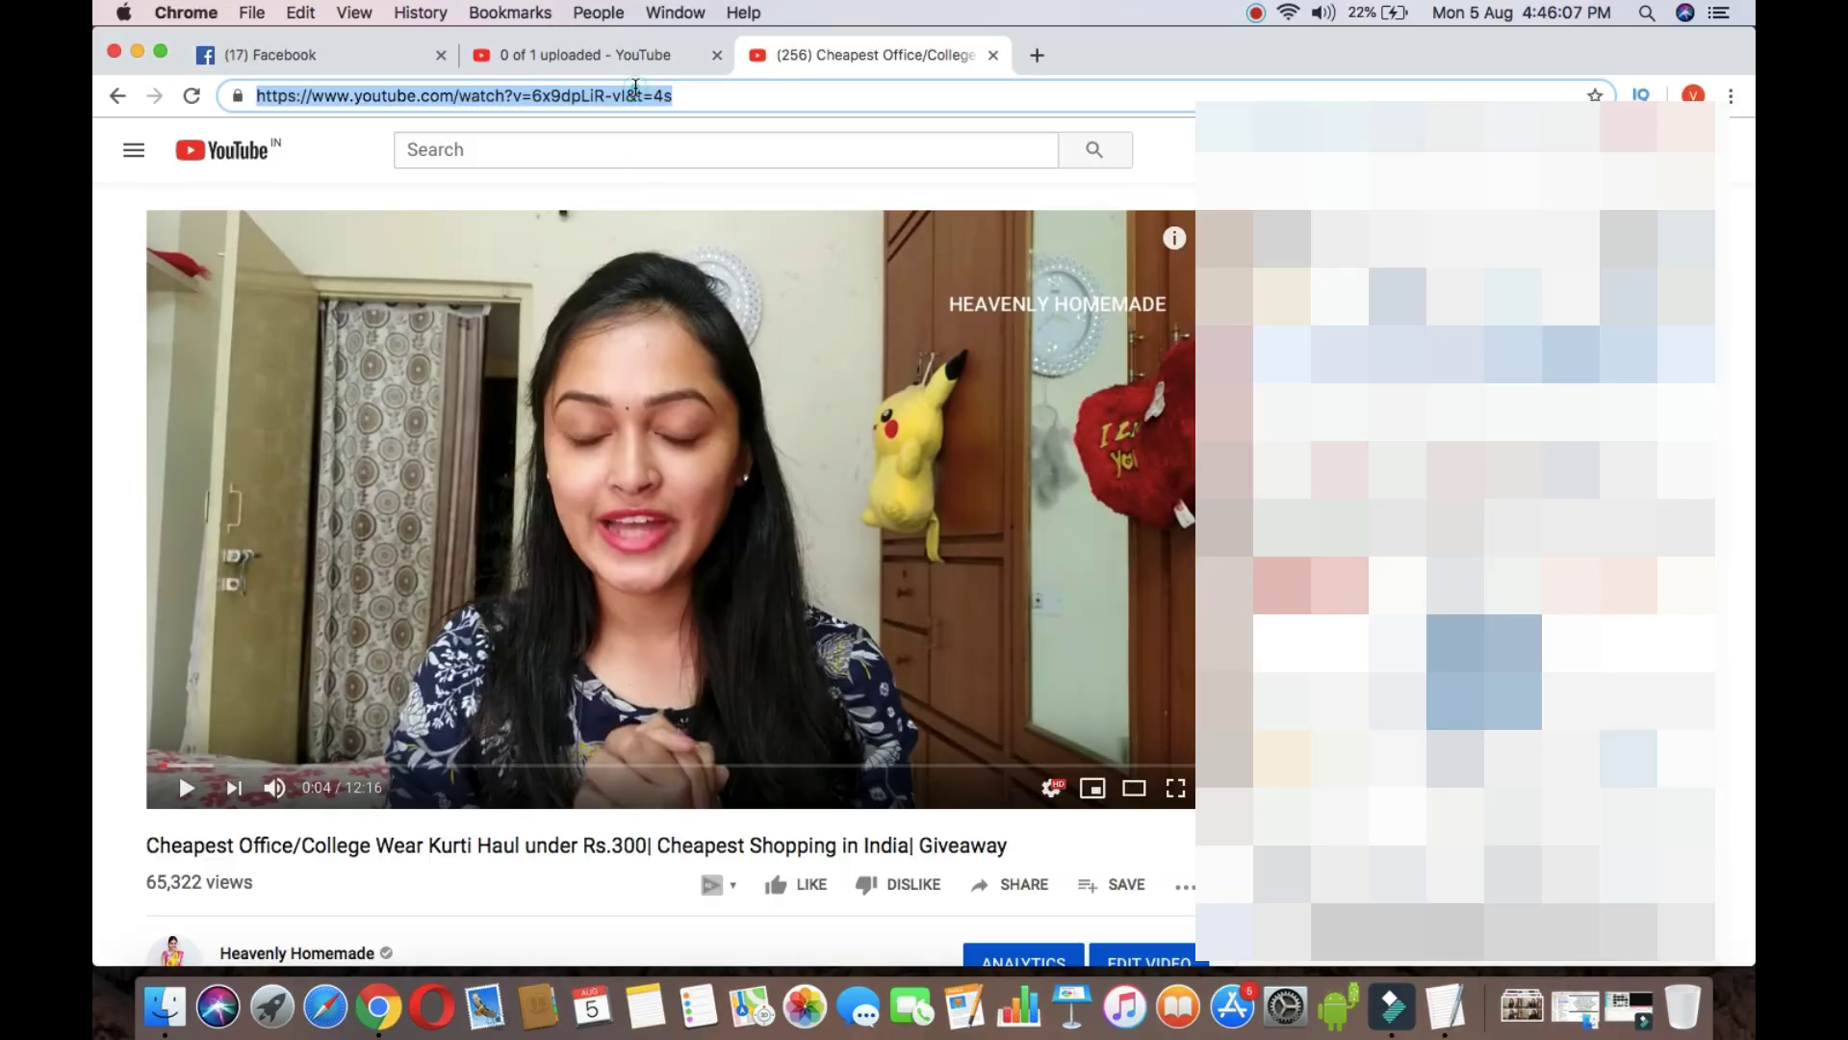
- Copy the giveaway video's web address and open a new Google tab
{"action": "triple_click", "coordinate": [636, 93]}
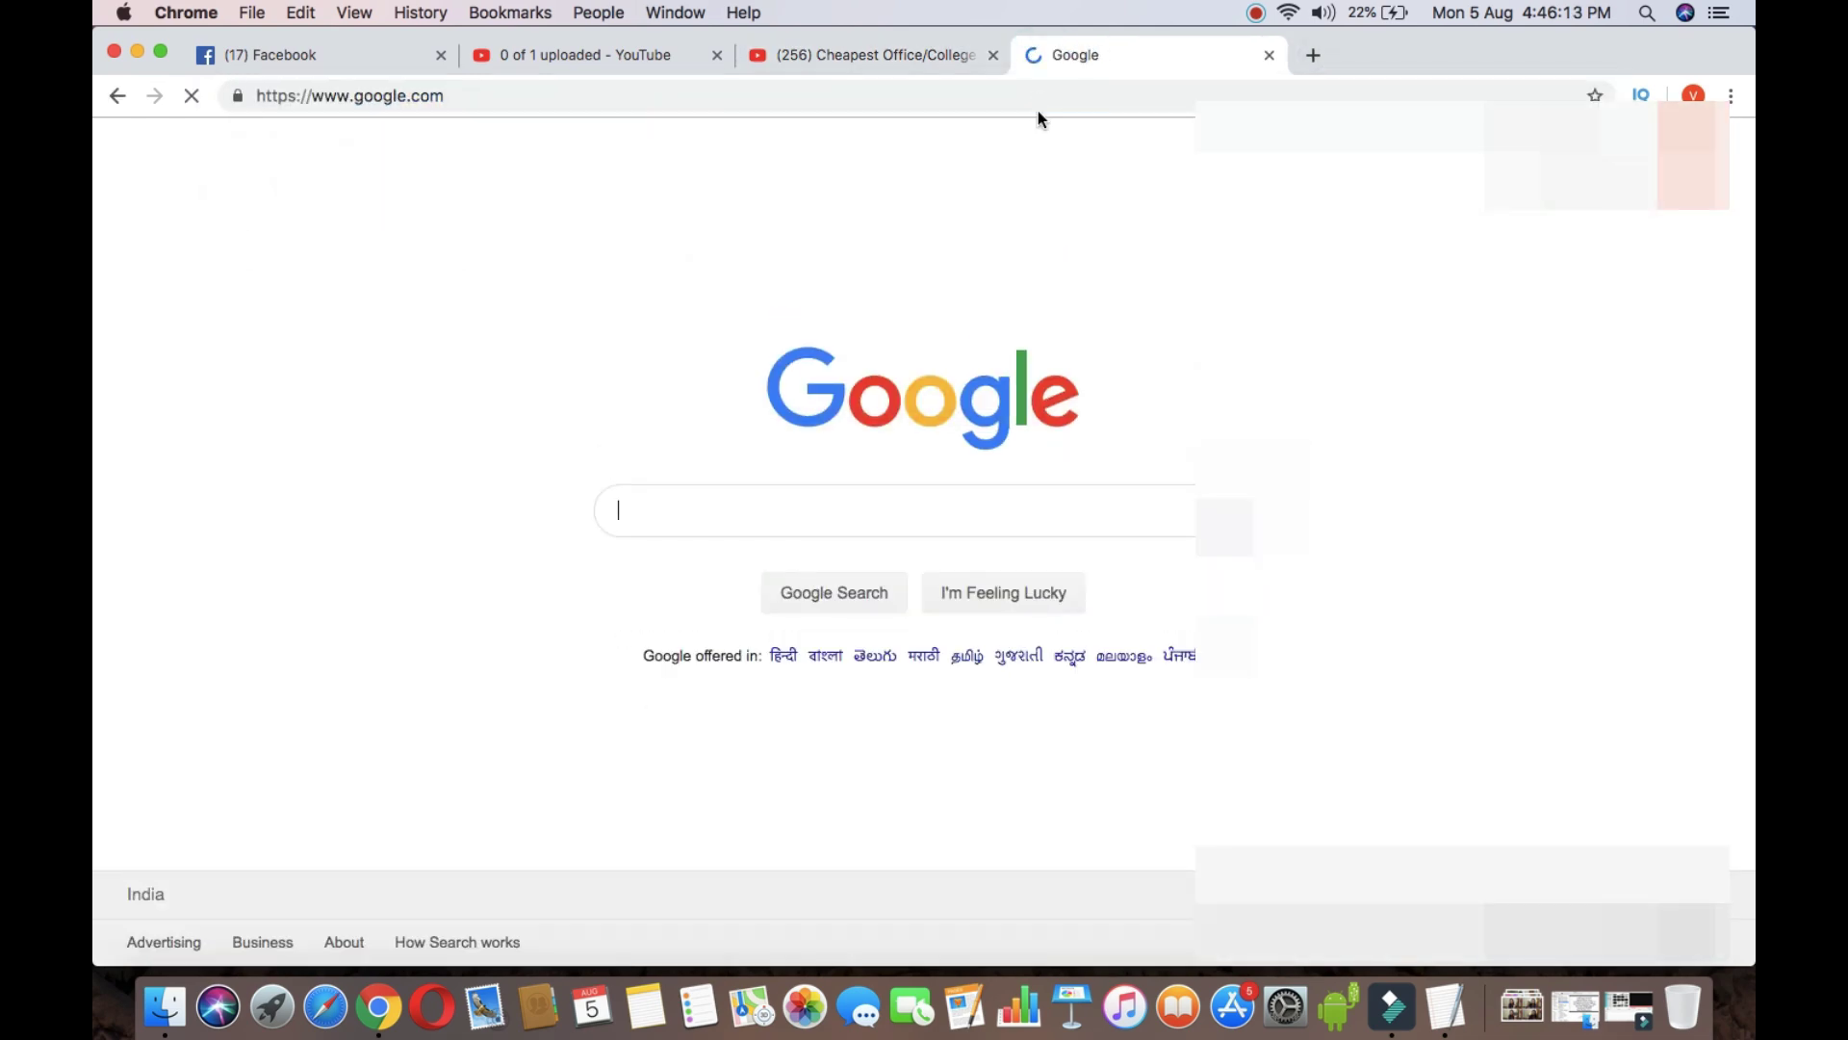
{"action": "type", "text": "comment picker"}
{"action": "key", "text": "Return"}
- Open commentpicker.com, paste the video link, and fetch its comments
{"action": "left_click", "coordinate": [401, 348]}
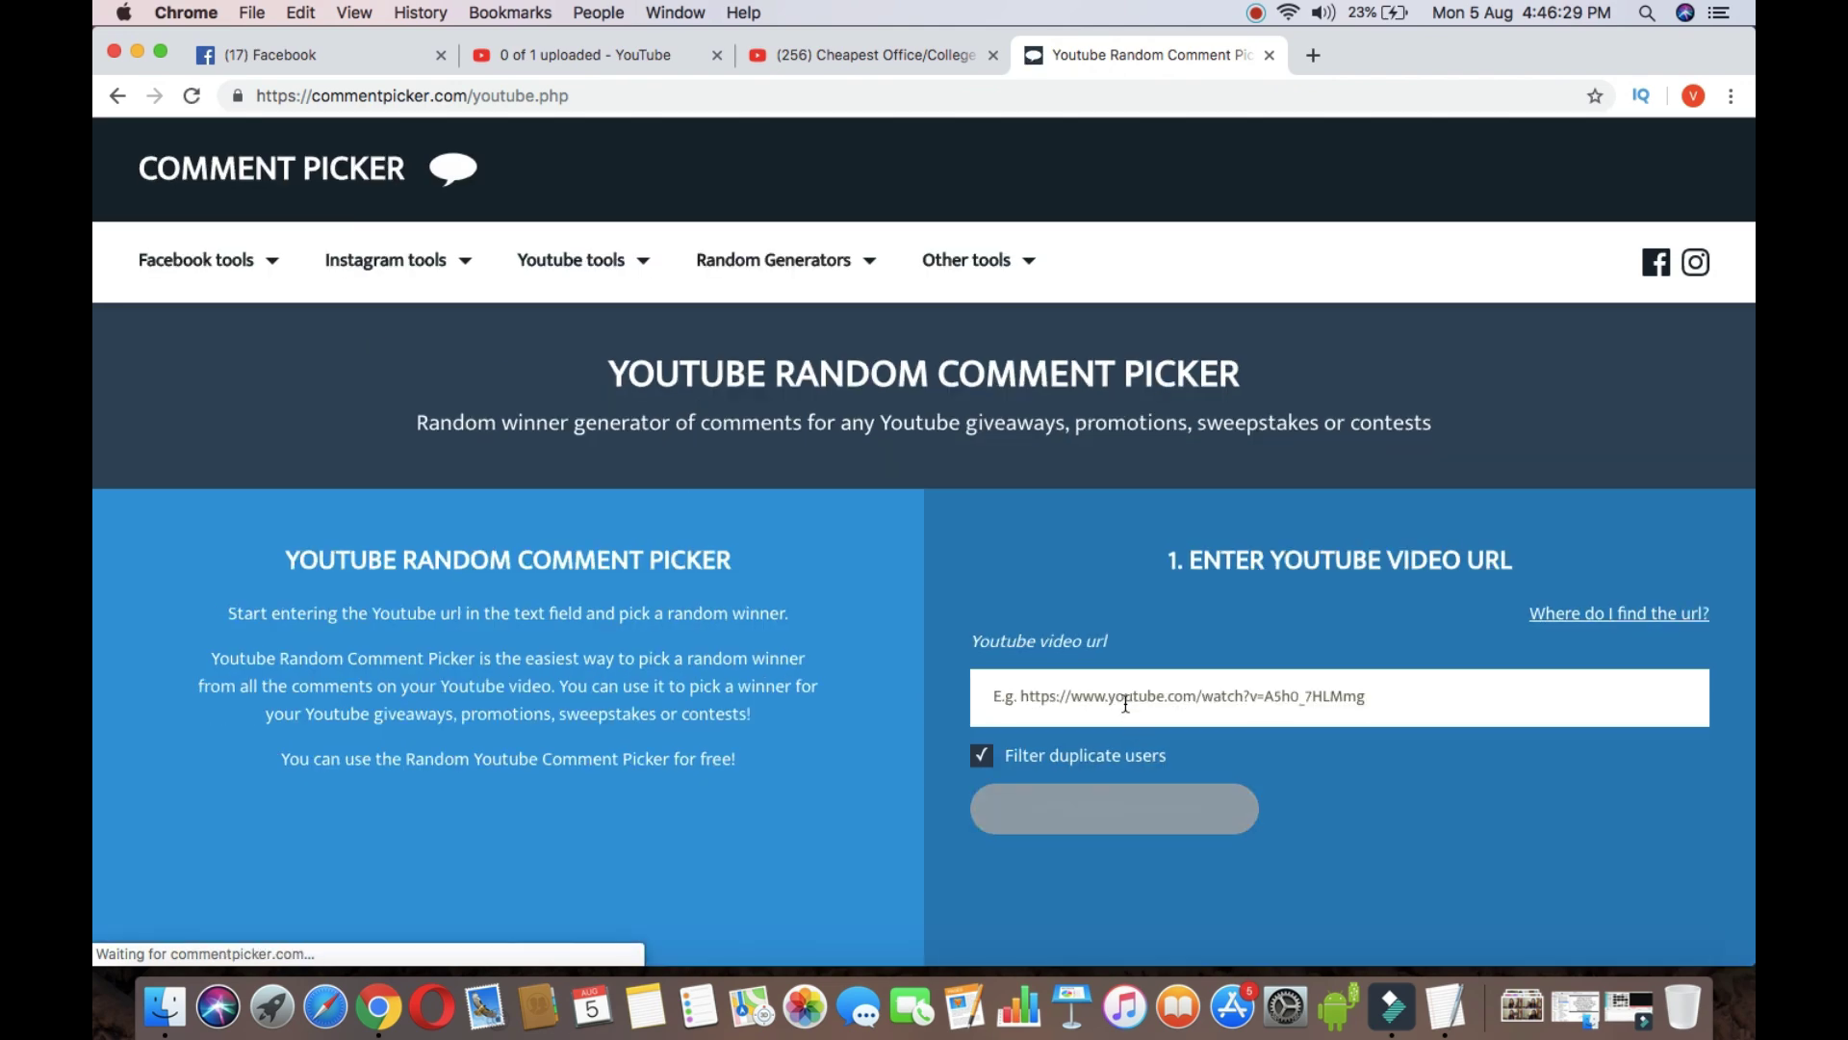
{"action": "key", "text": "super+v"}
{"action": "left_click", "coordinate": [1119, 661]}
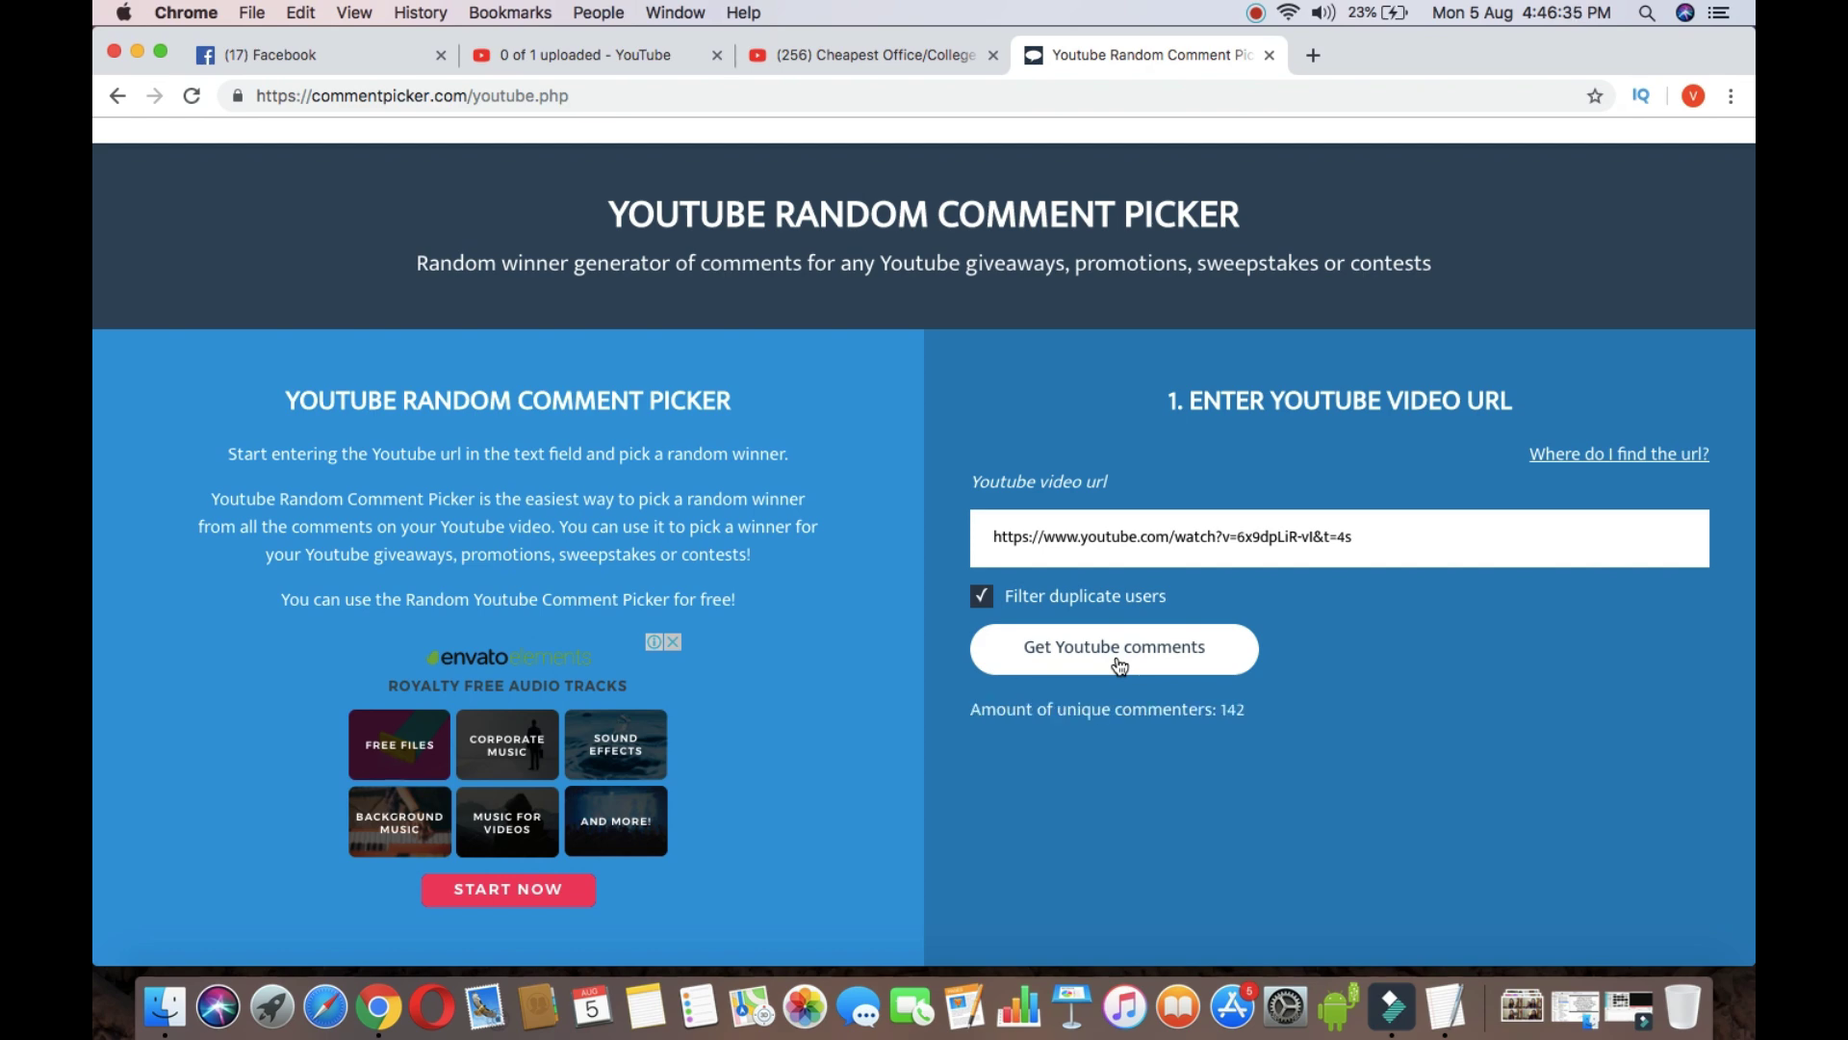
{"action": "scroll", "coordinate": [1119, 664], "scroll_direction": "down", "scroll_amount": 5}
{"action": "left_click", "coordinate": [495, 604]}
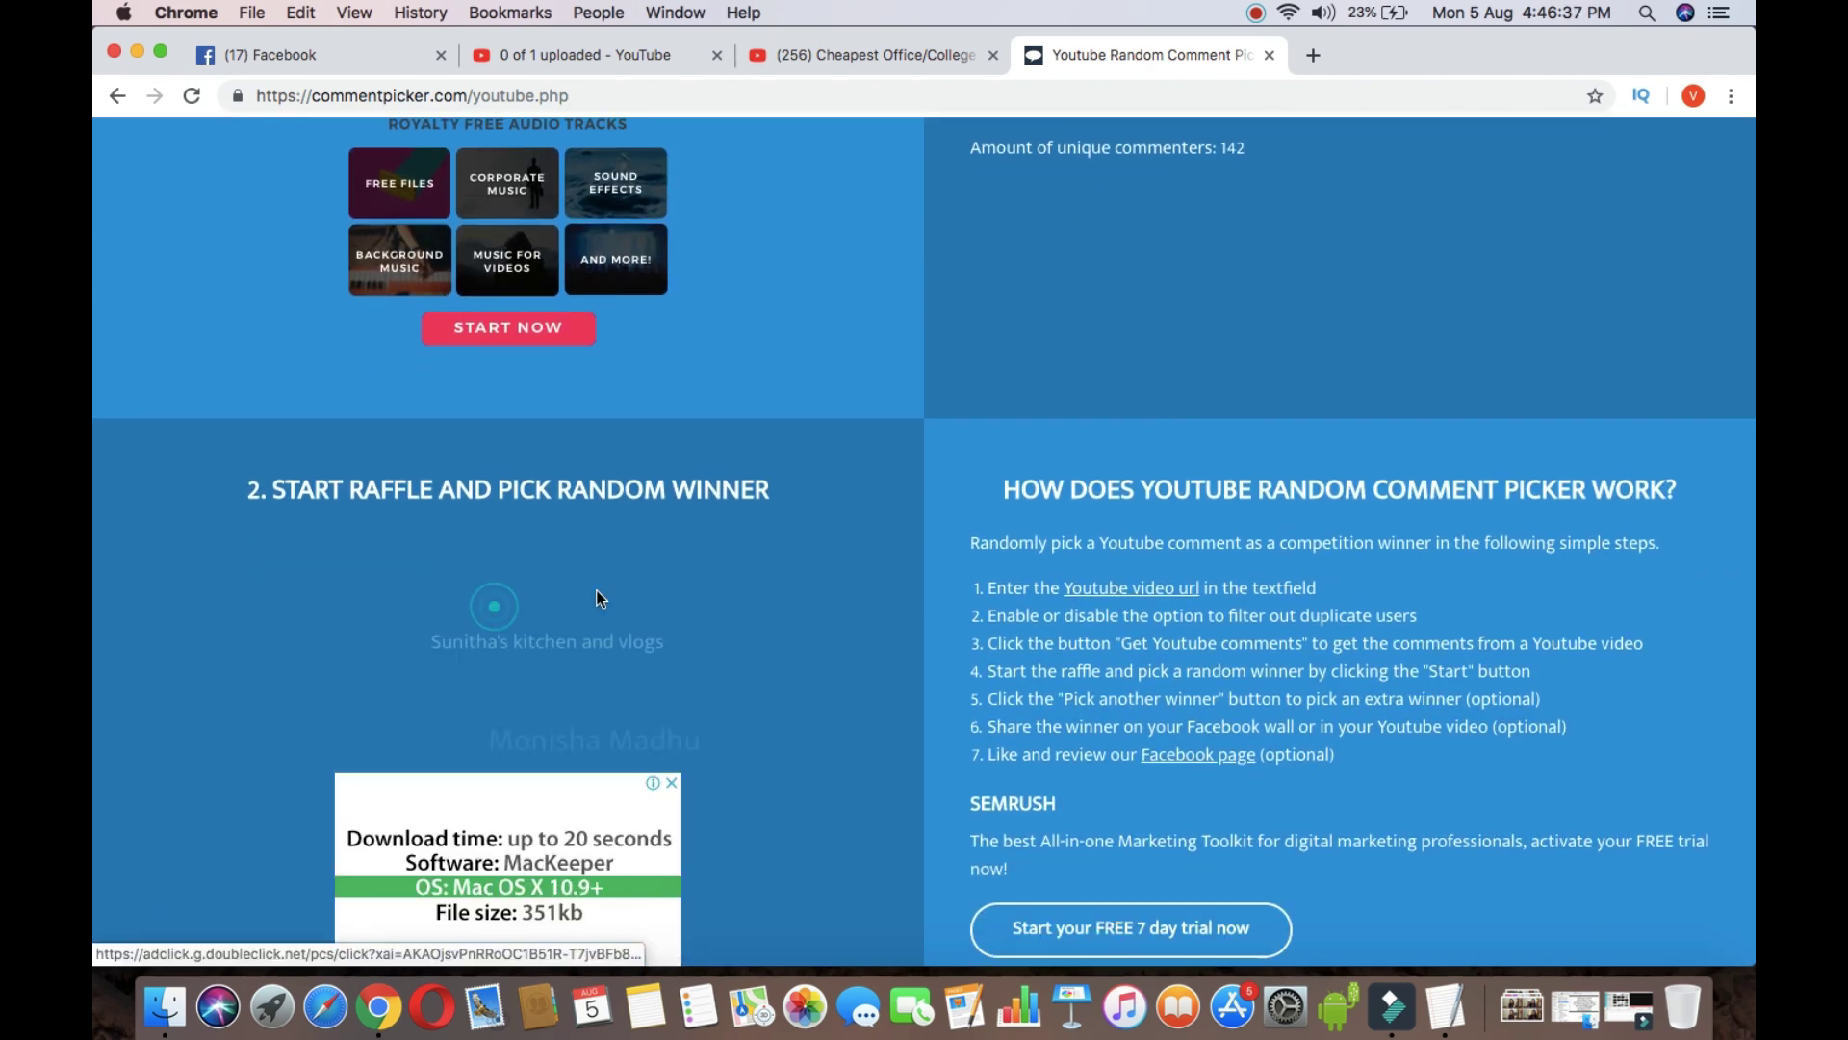
{"action": "scroll", "coordinate": [929, 583], "scroll_direction": "down", "scroll_amount": 2}
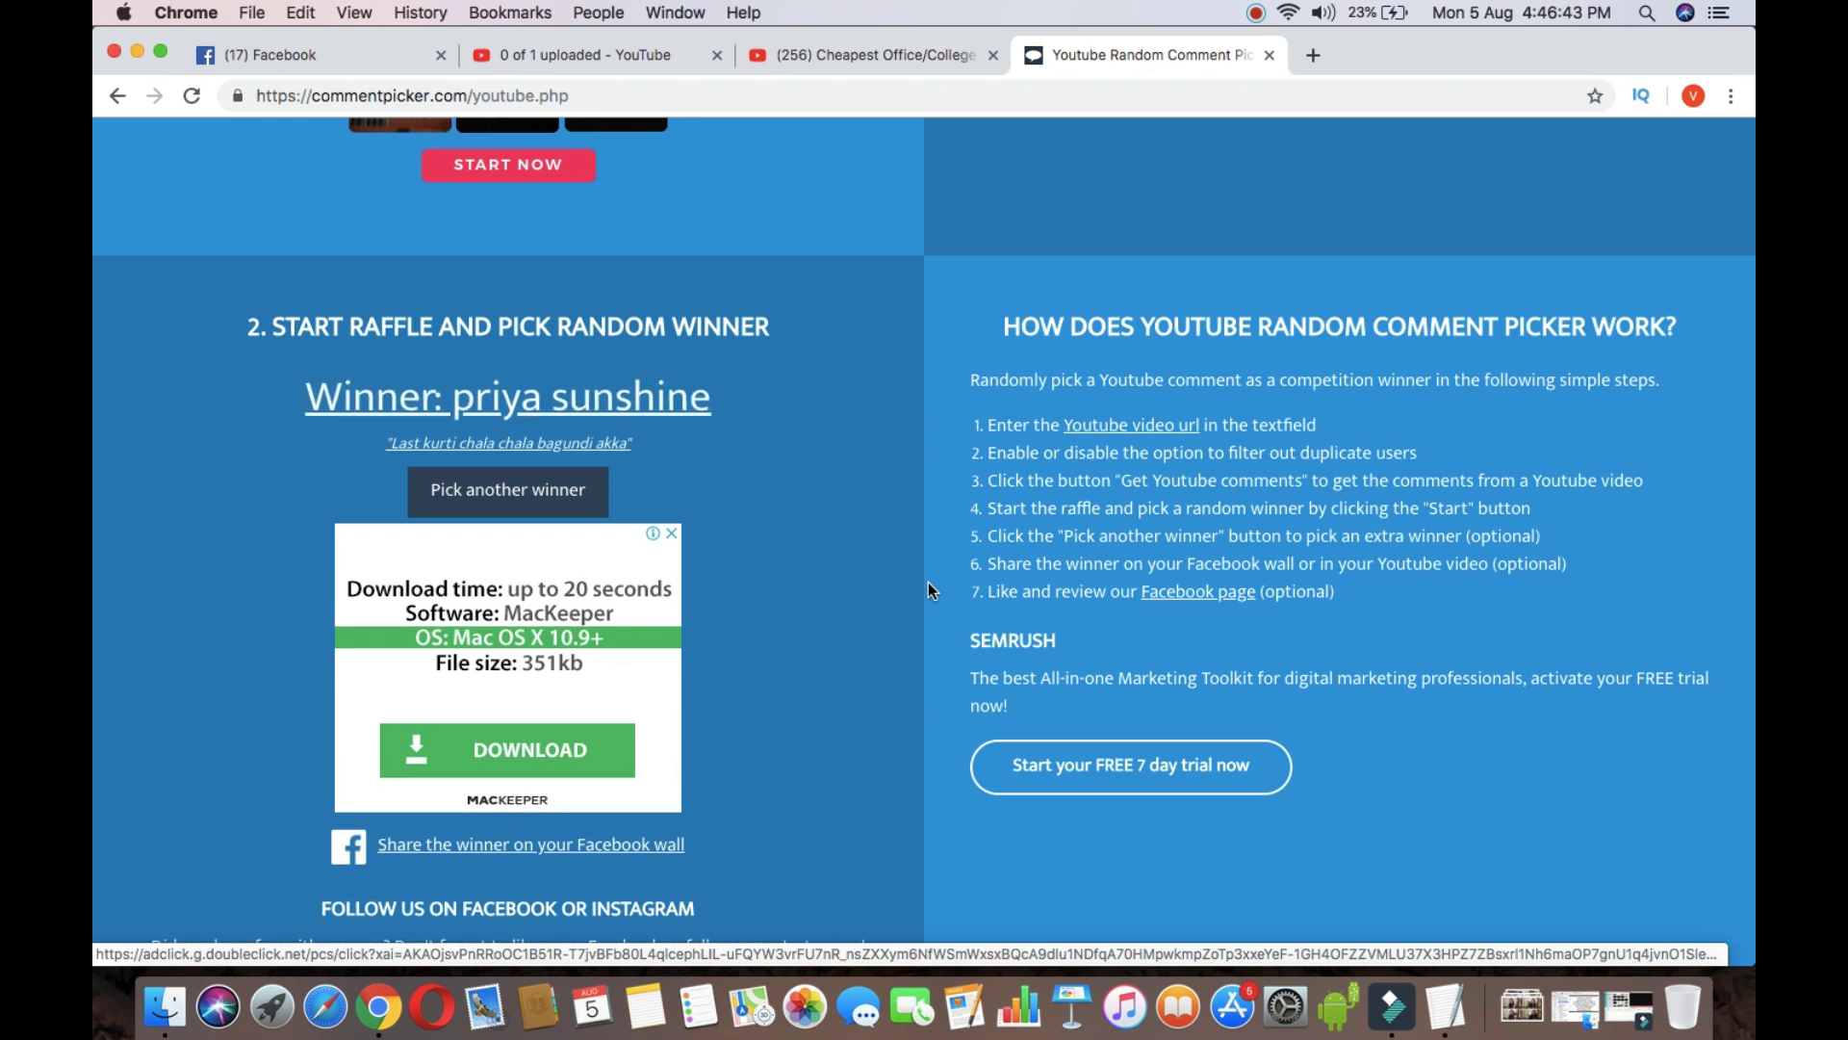
{"action": "left_click", "coordinate": [483, 504]}
{"action": "left_click", "coordinate": [535, 419]}
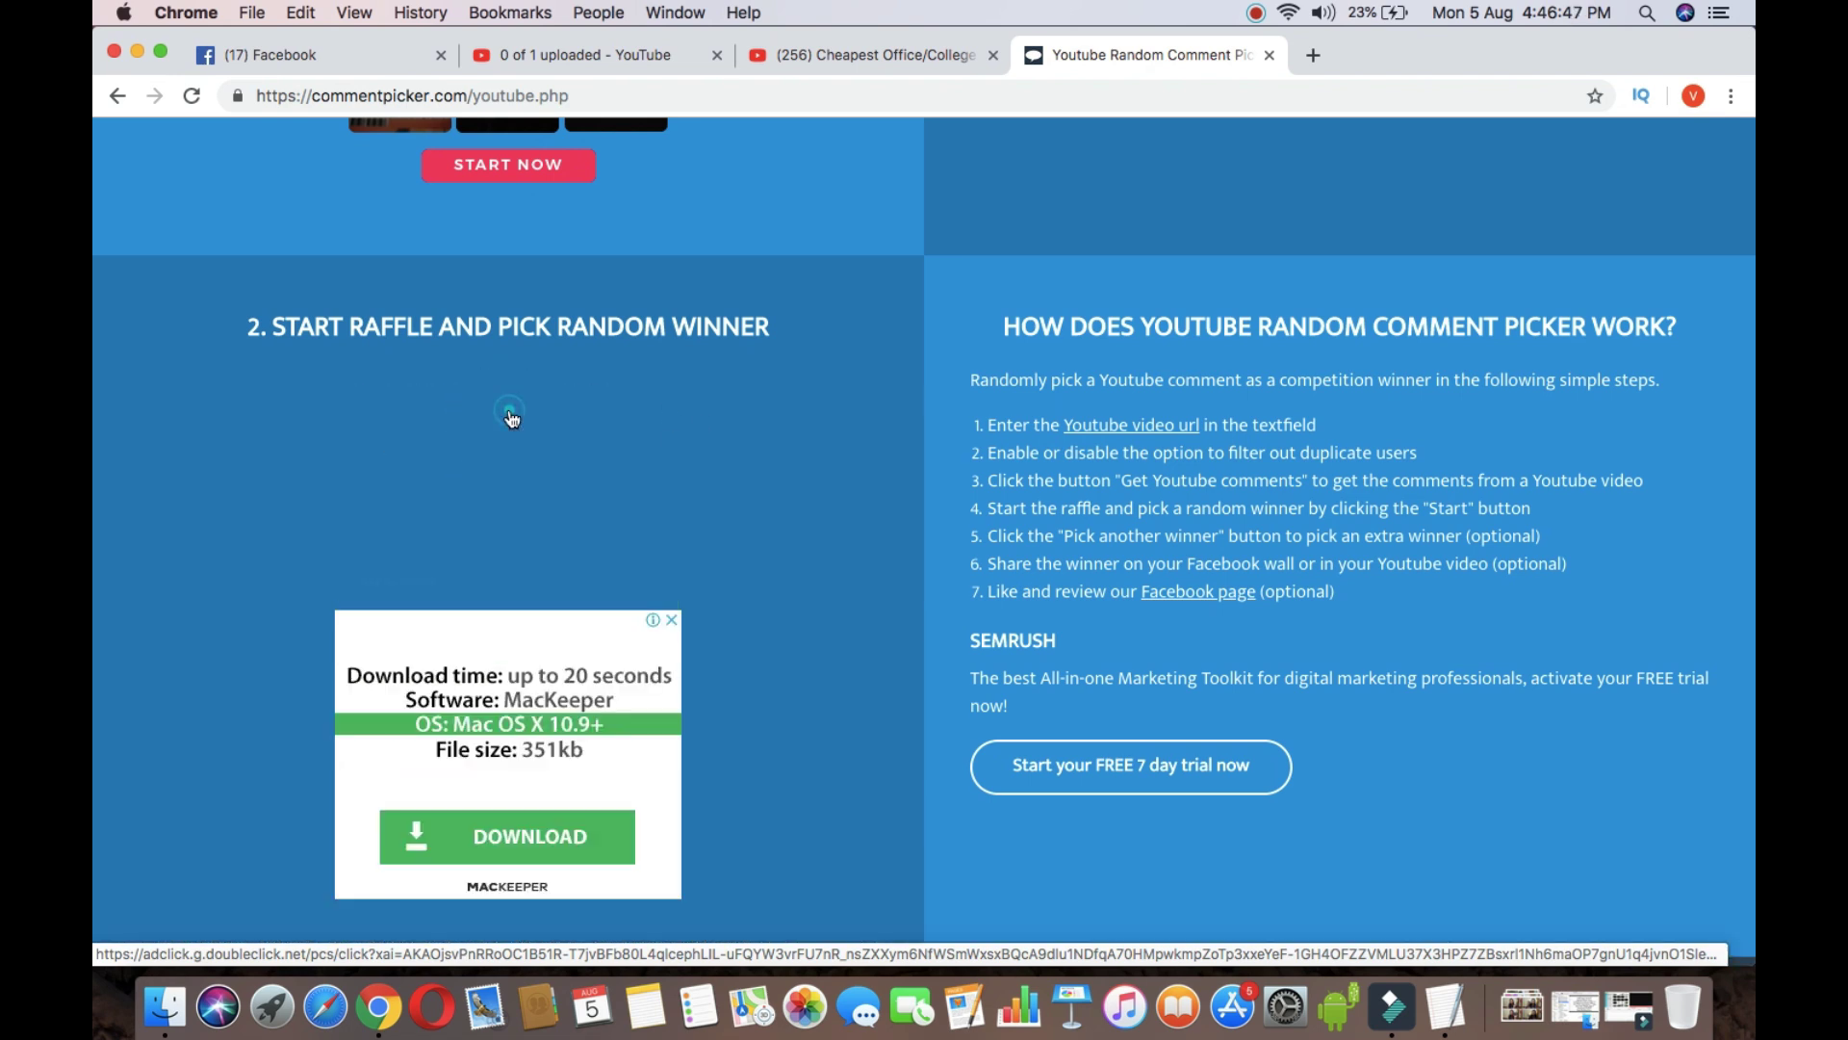